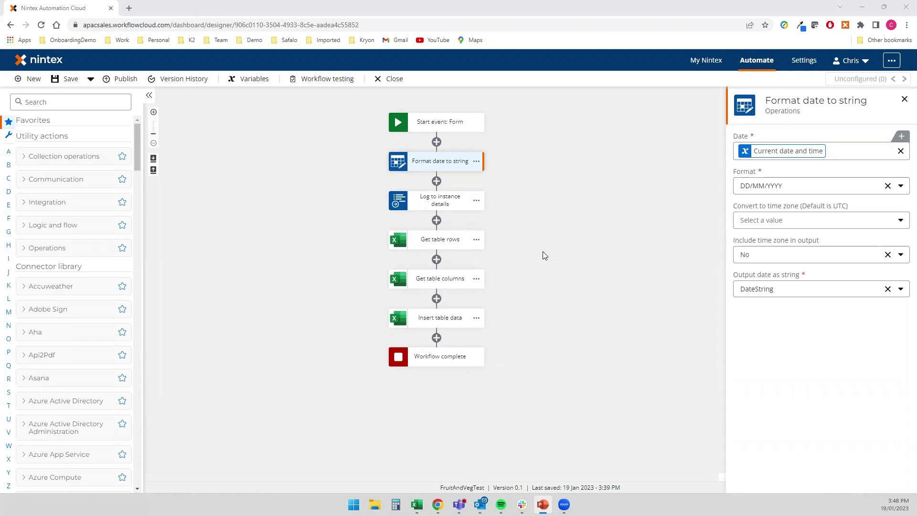
- Select the Form start event on the FruitAndVegTest canvas to show its settings
left_click(438, 123)
- Open the Fruit and Veg Delivery start form in the designer and inspect the Address field's properties
left_click(741, 199)
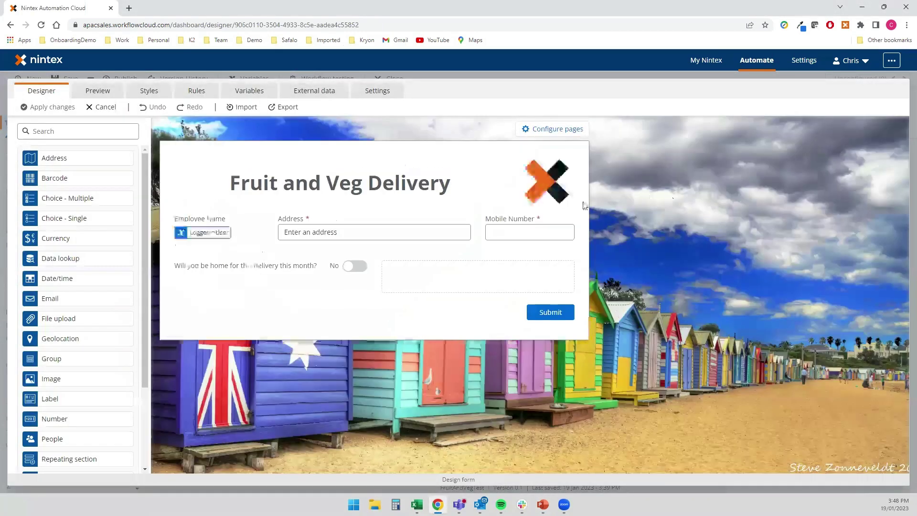
mouse_move(454, 219)
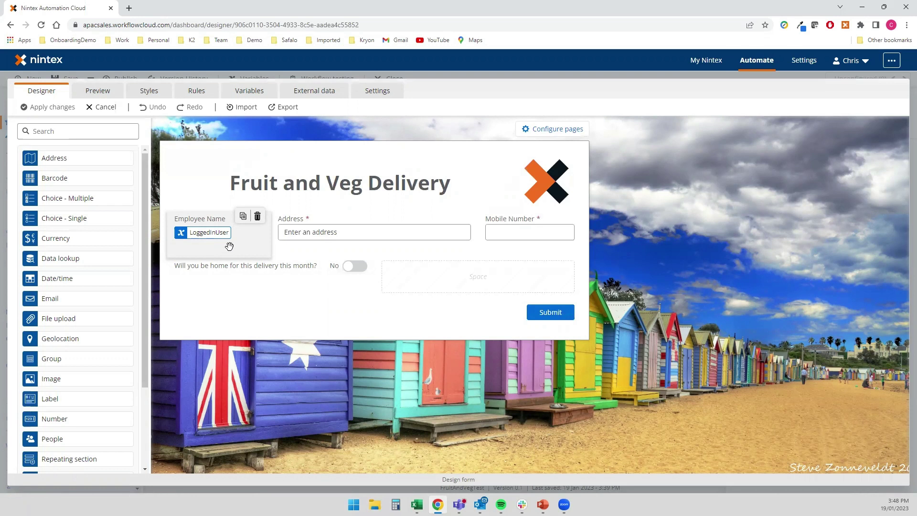
left_click(299, 240)
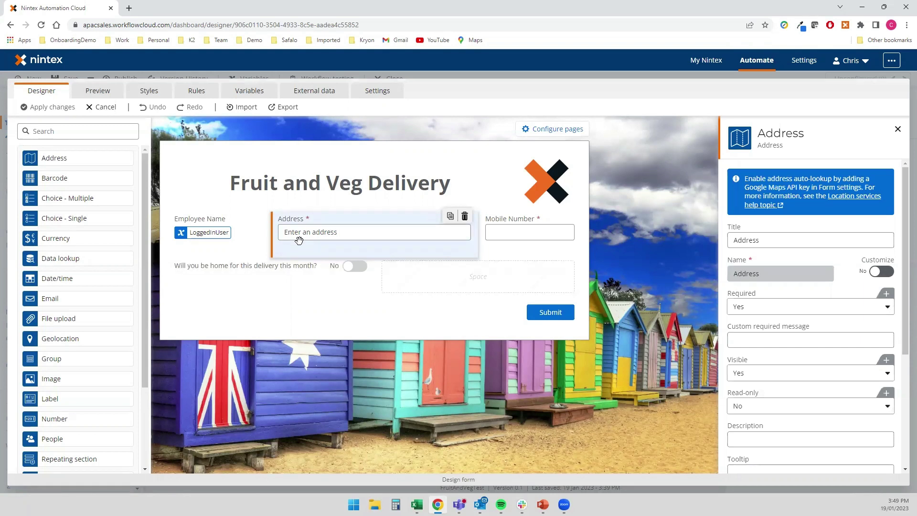
- Keep Text mask validation on the Mobile Number field, then close the form designer without changes
left_click(509, 238)
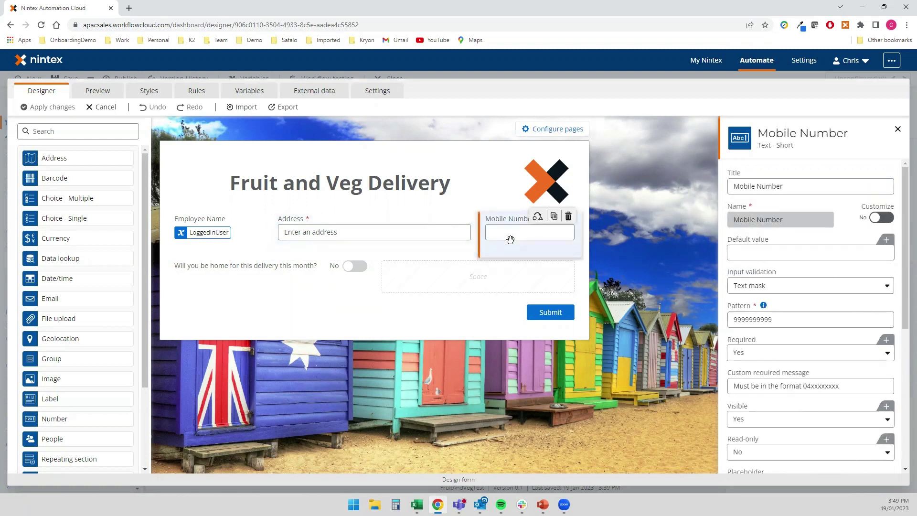
left_click(826, 291)
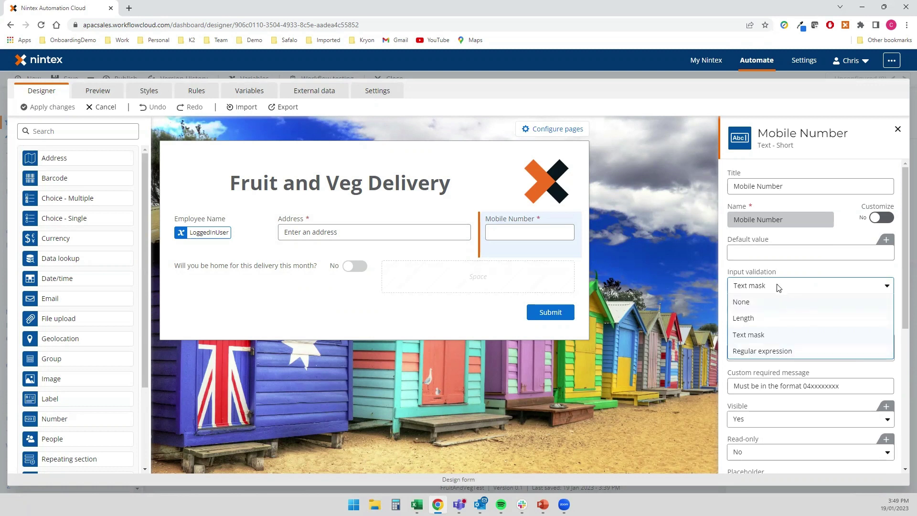
left_click(770, 410)
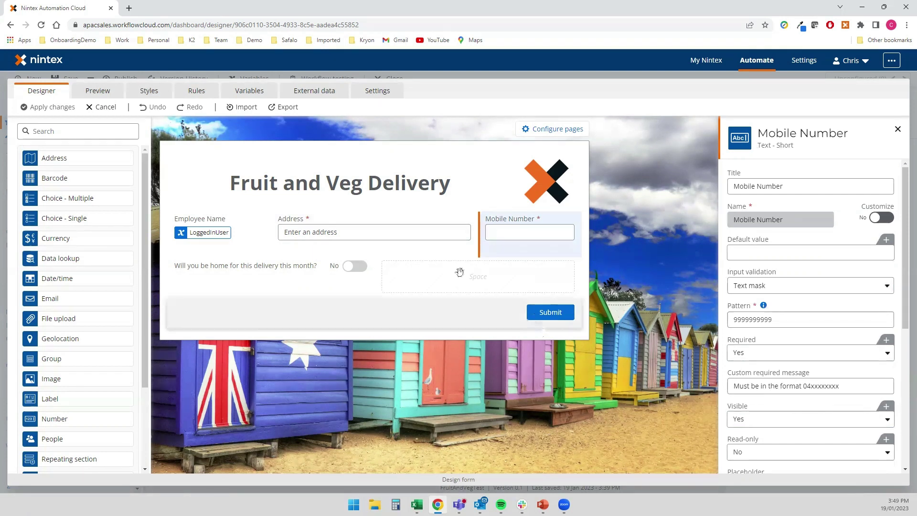
left_click(99, 113)
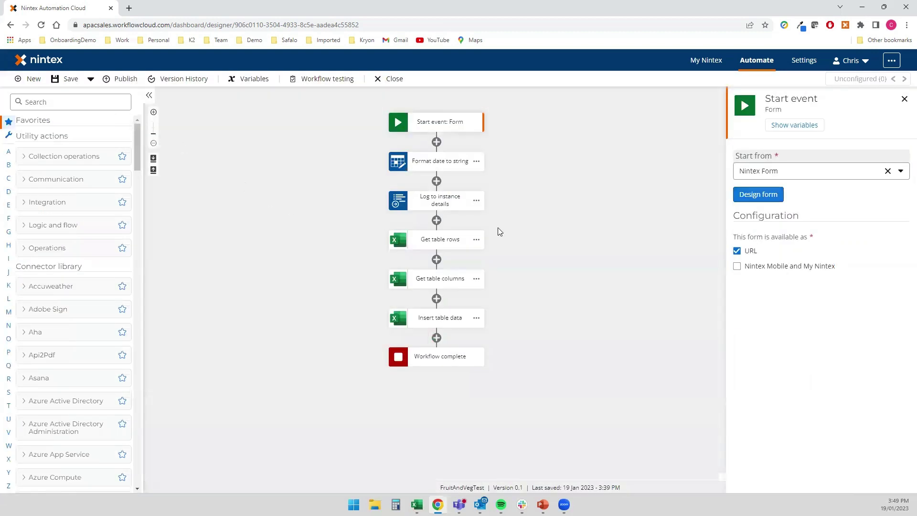
- Review the Format date to string, Log to instance details and Get table rows actions in turn
left_click(440, 162)
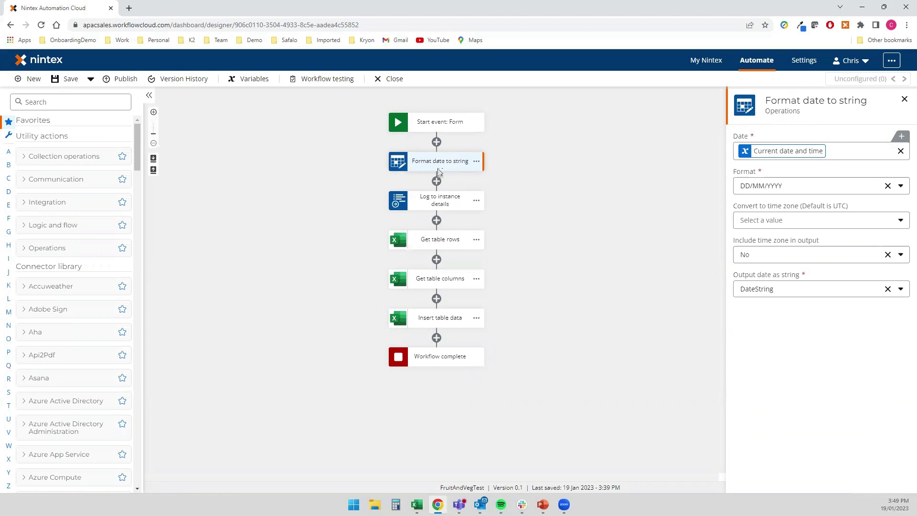
left_click(439, 203)
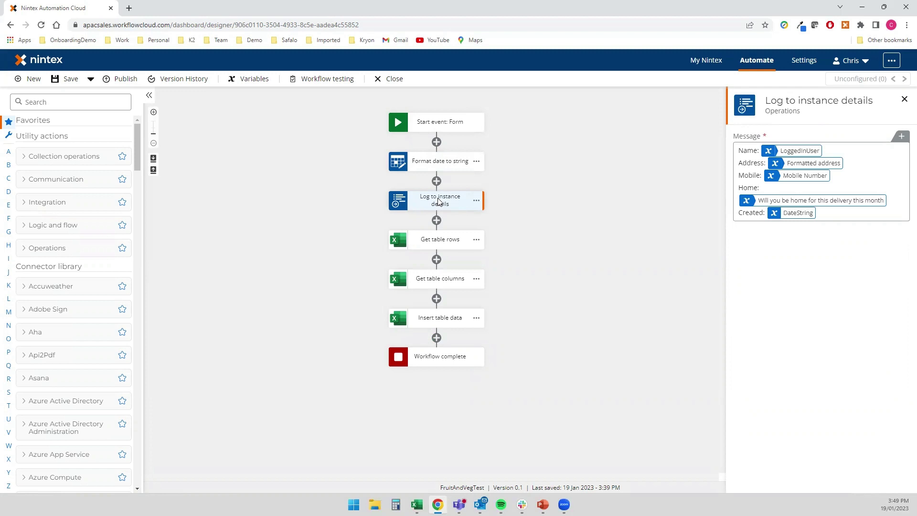
left_click(441, 237)
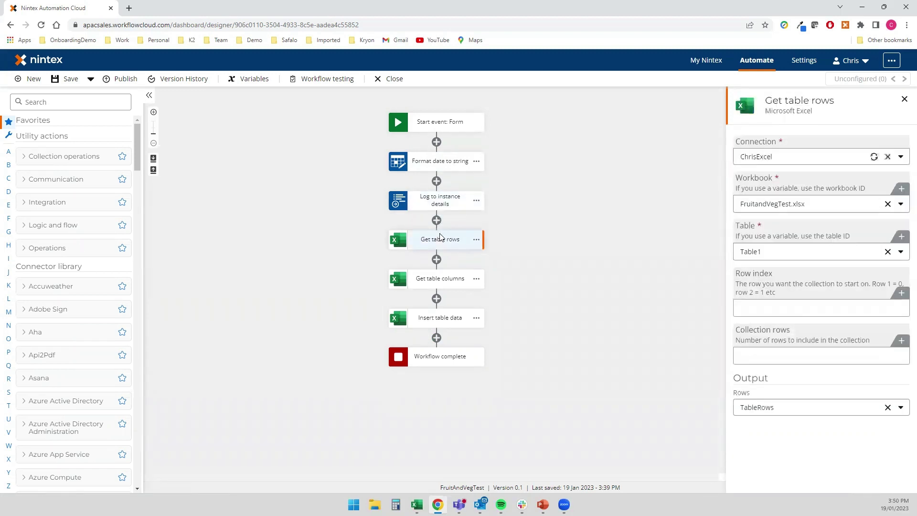
- Filter actions to 'excel', check Get table rows' Row index and TableRows output, then view Get table columns
left_click(73, 101)
type("excel")
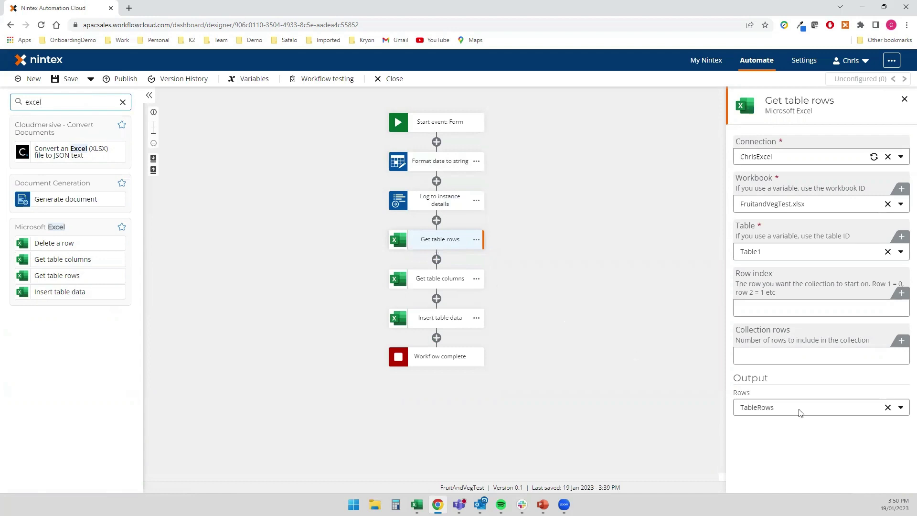
left_click(764, 306)
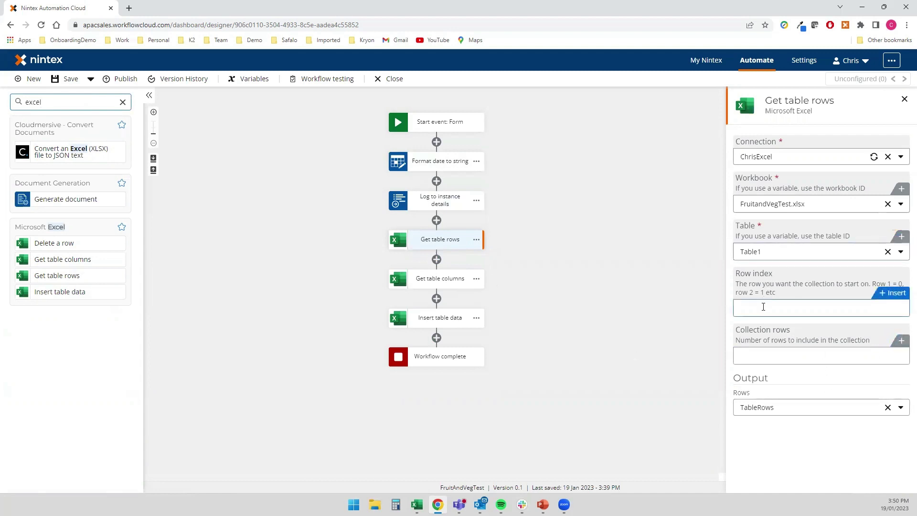
left_click(767, 407)
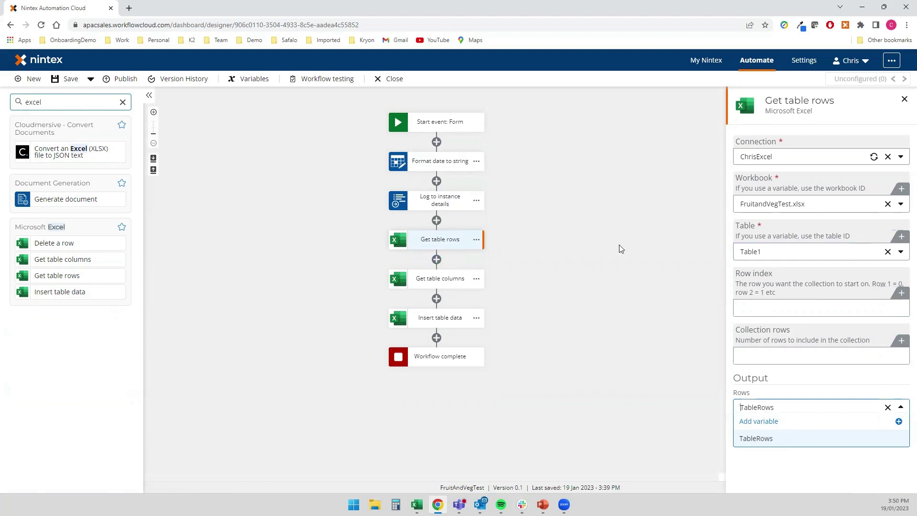
left_click(444, 286)
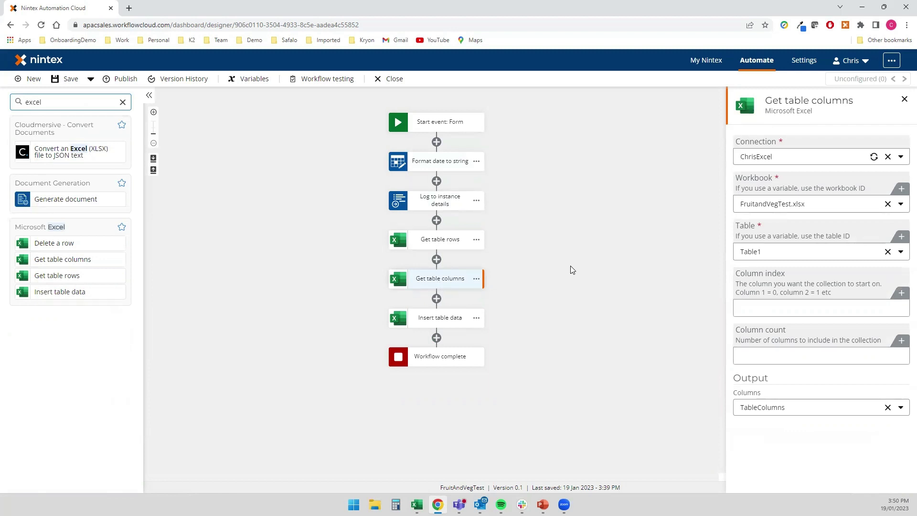
- Review Insert table data's five cell mappings, then bring the FruitandVegTest Excel workbook forward
left_click(440, 319)
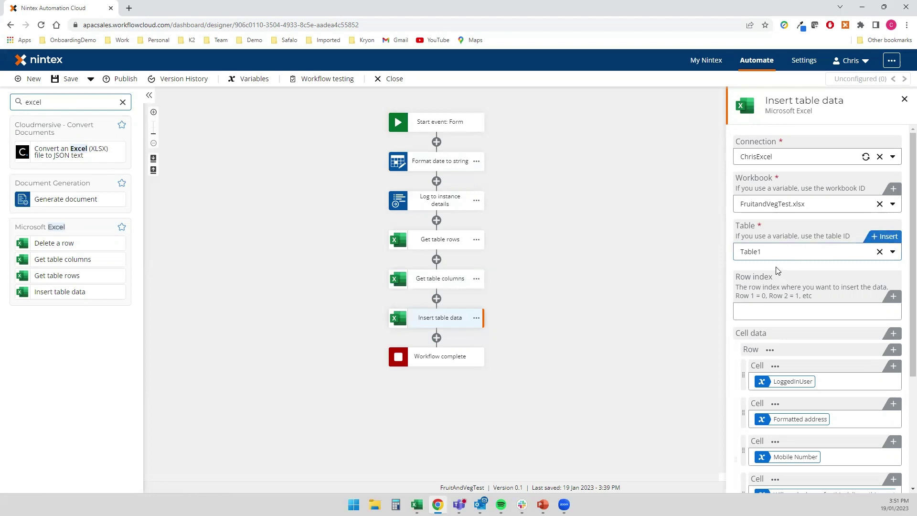
scroll(763, 278, "down", 2)
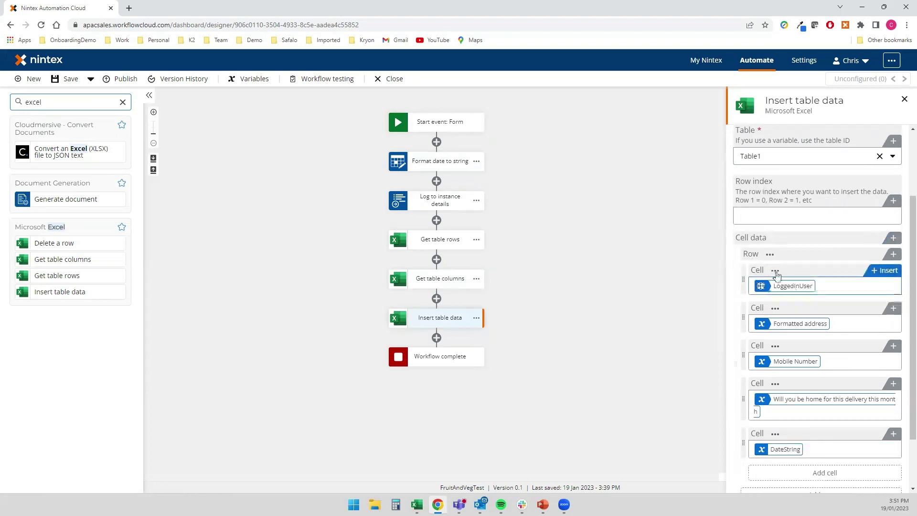
scroll(783, 286, "down", 1)
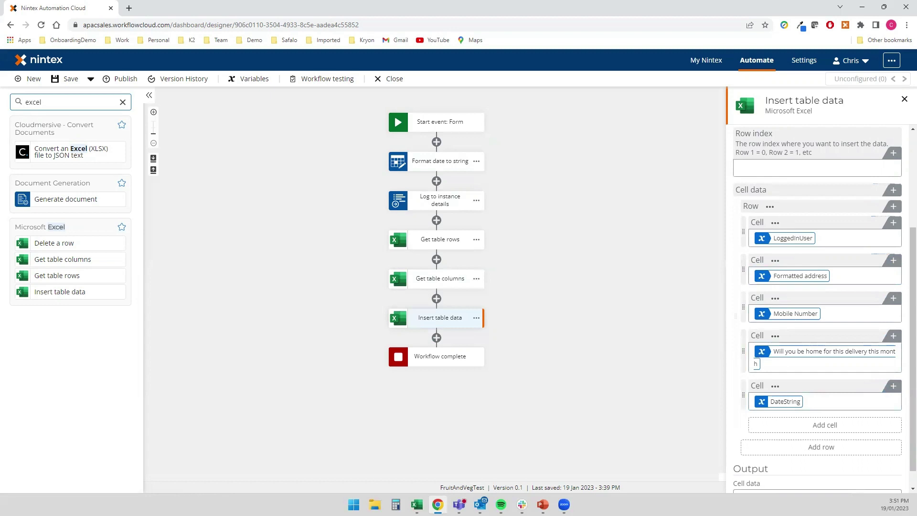
key("alt+Tab")
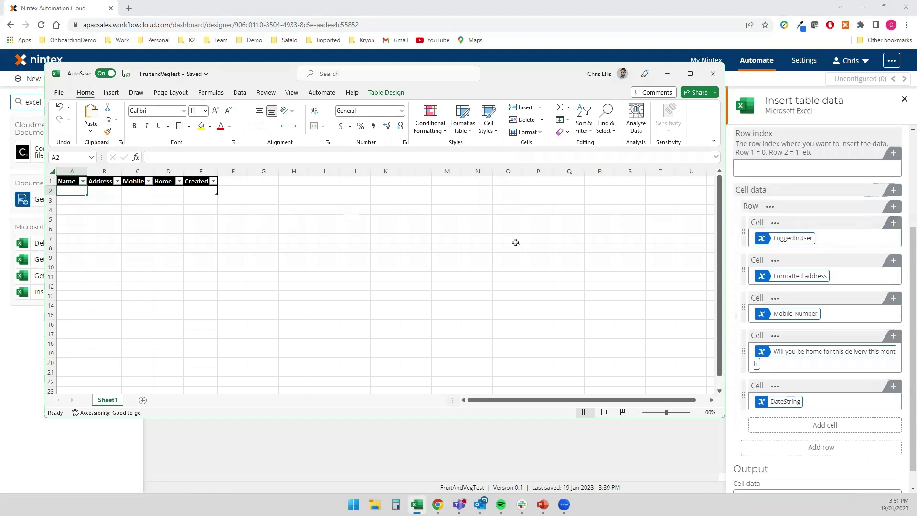
- Check the empty Name, Address, Mobile, Home, Created table in Excel and put Excel away
mouse_move(811, 281)
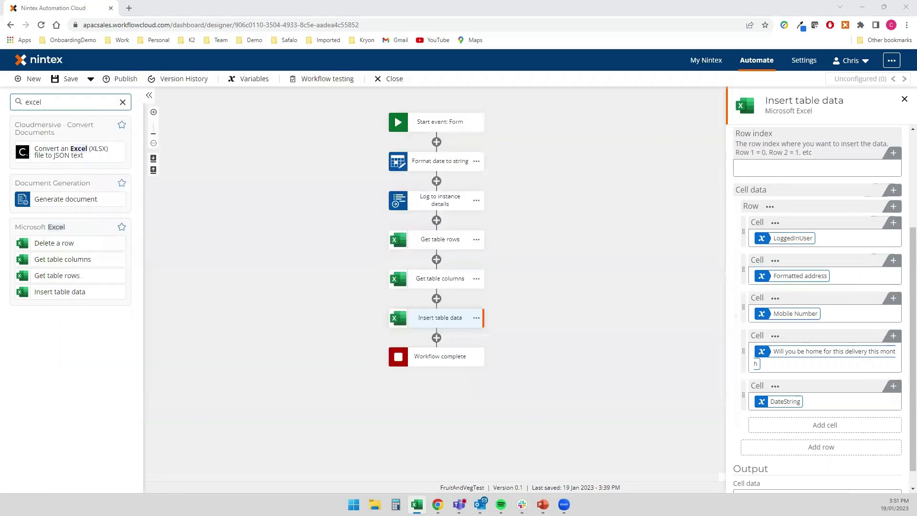
- Publish FruitAndVegTest to Production and open its Fruit and Veg Delivery form in a new tab
left_click(120, 79)
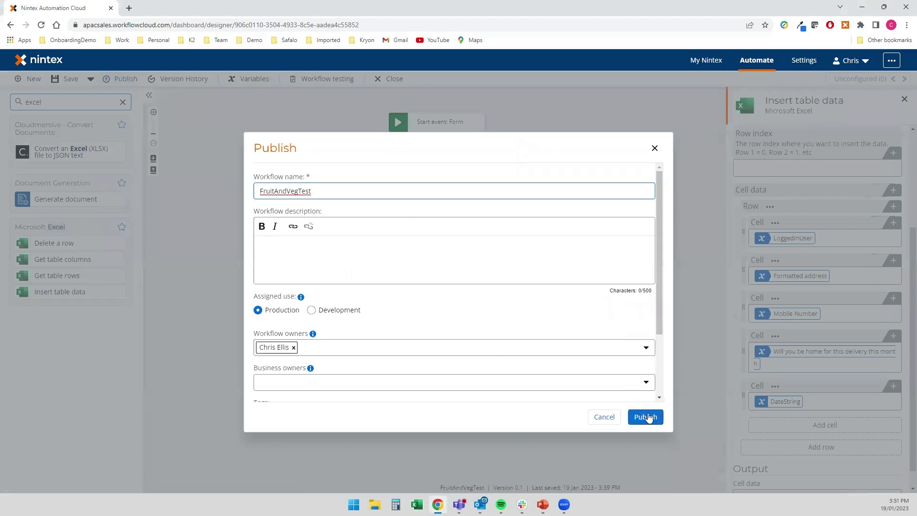
left_click(649, 417)
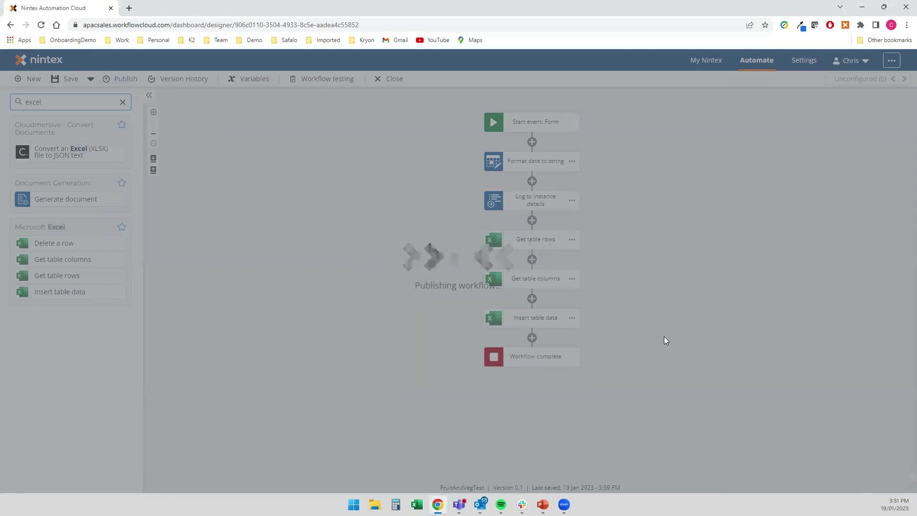
left_click(643, 303)
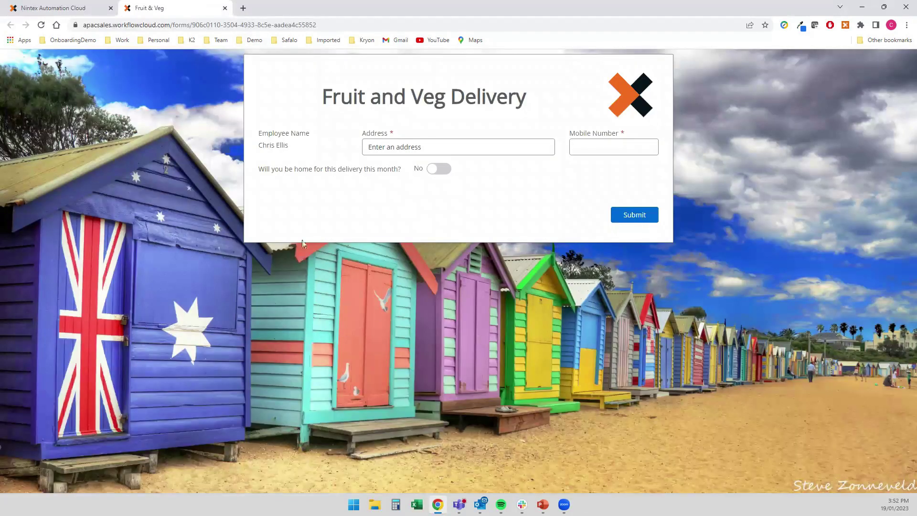
- Fill in a Melbourne delivery address from the suggestions, a mobile number, Yes for home, and submit
left_click(383, 148)
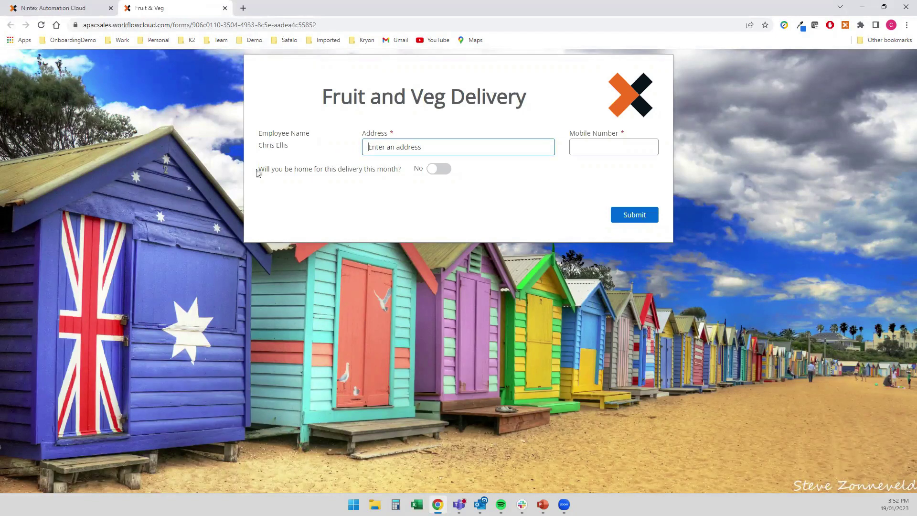
left_click_drag(291, 149, 257, 150)
left_click(296, 149)
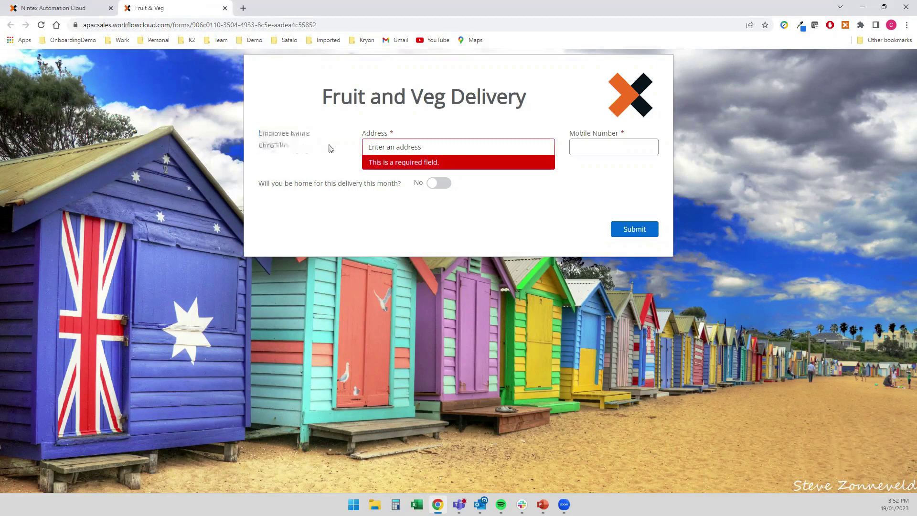
left_click(381, 144)
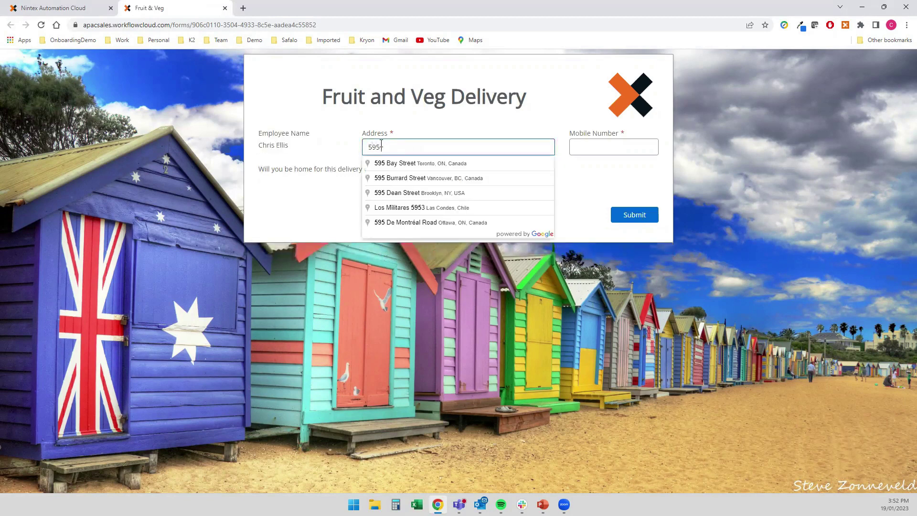
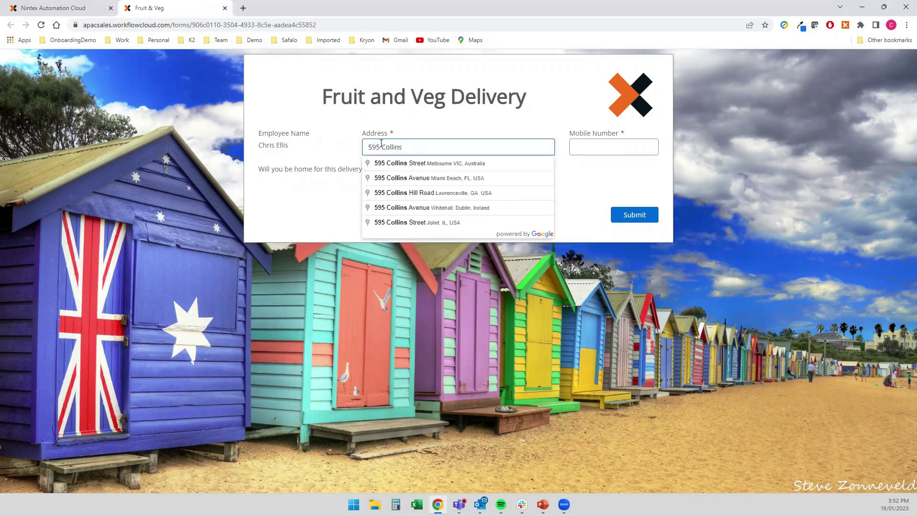
left_click(406, 164)
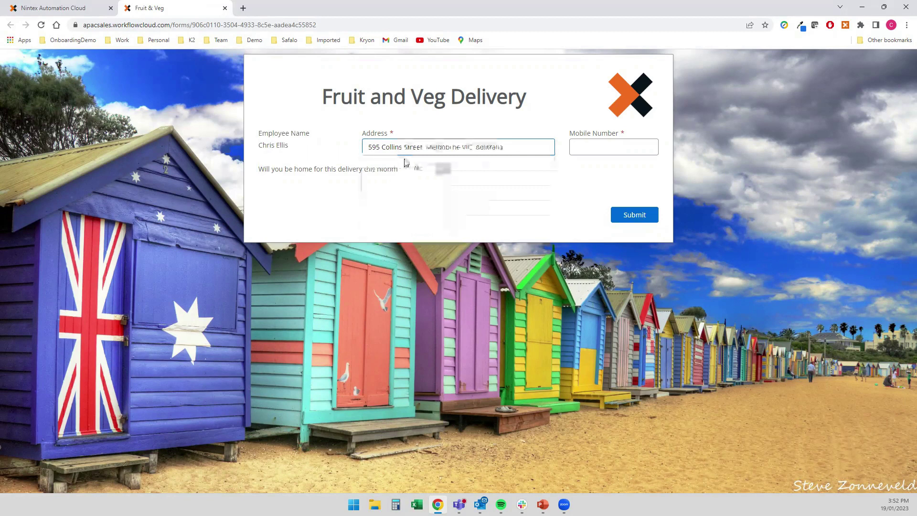
left_click(583, 152)
type("0412345678")
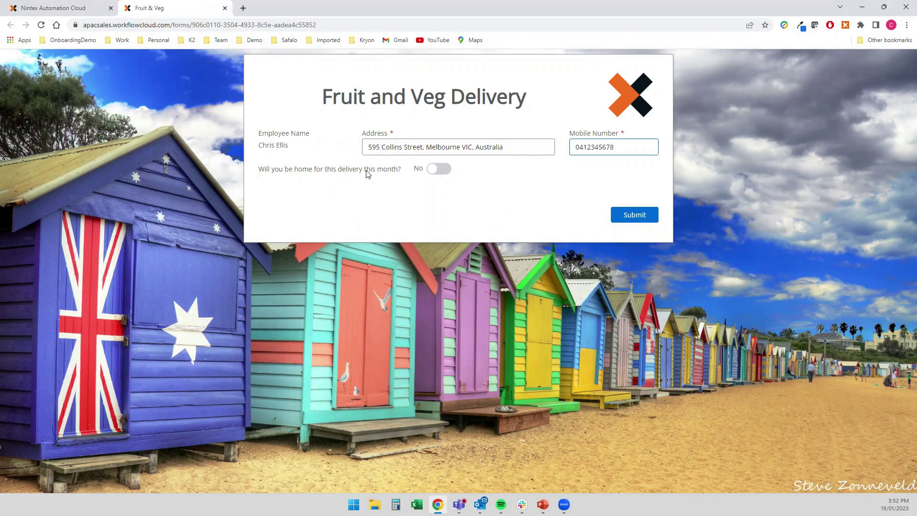
left_click(440, 172)
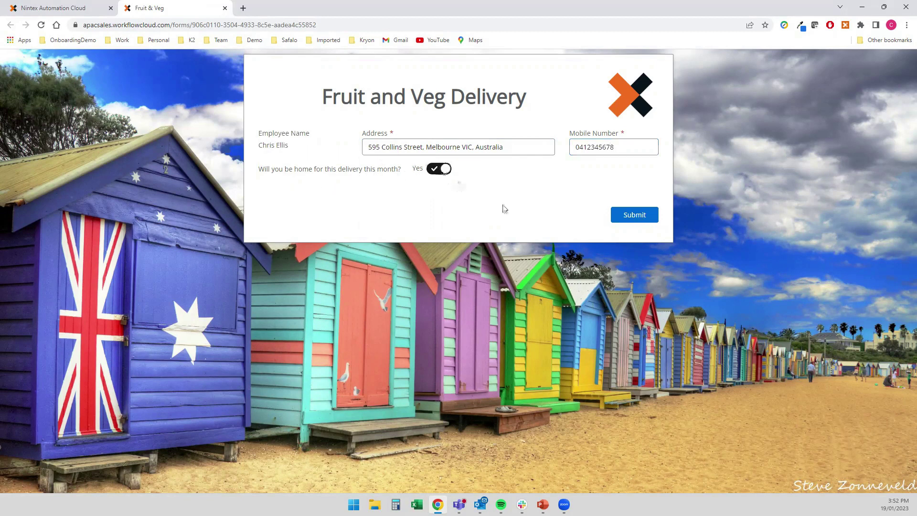
left_click(632, 218)
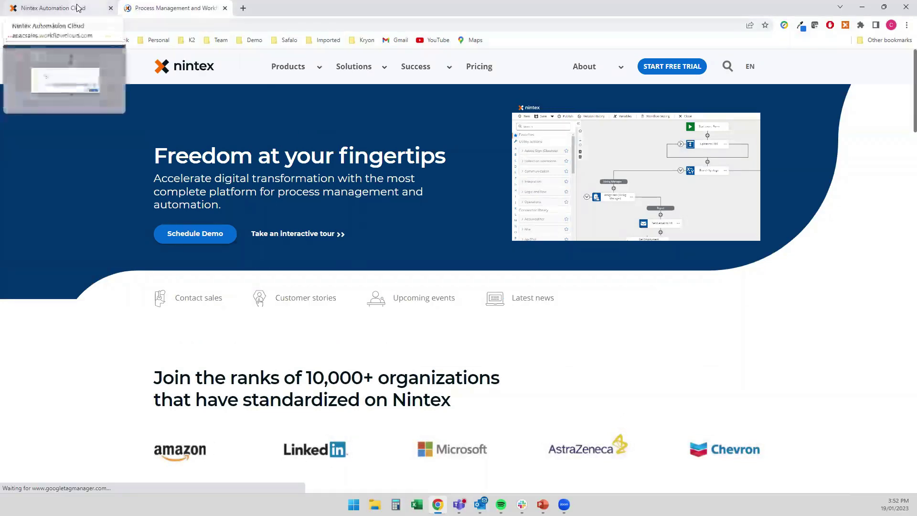
- Leave the nintex.com redirect page and return to the Nintex Automation Cloud designer tab
left_click(684, 67)
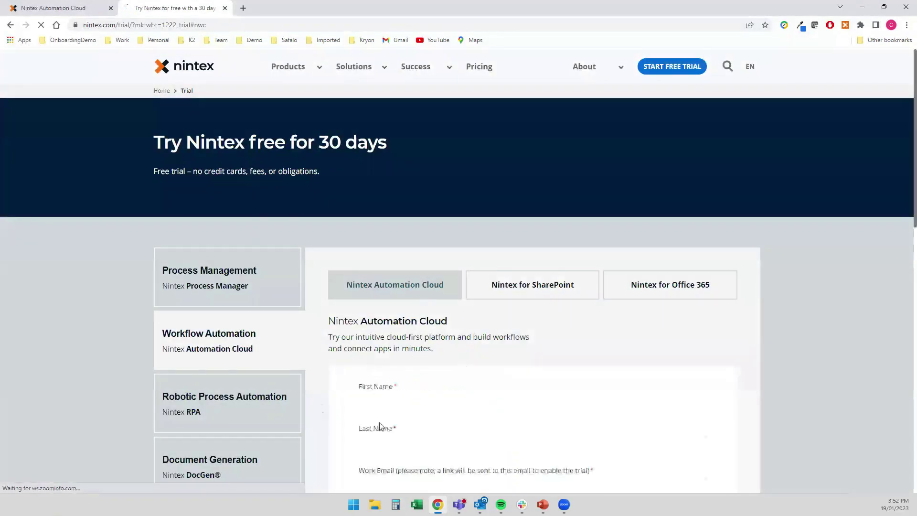
left_click(77, 9)
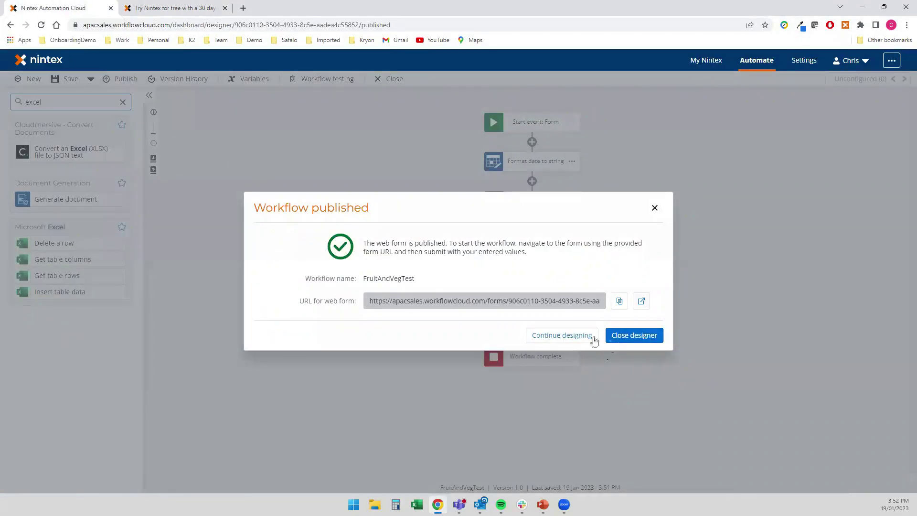
- Open the latest FruitAndVegTest instance and review its logged address, mobile number and Home values
left_click(629, 337)
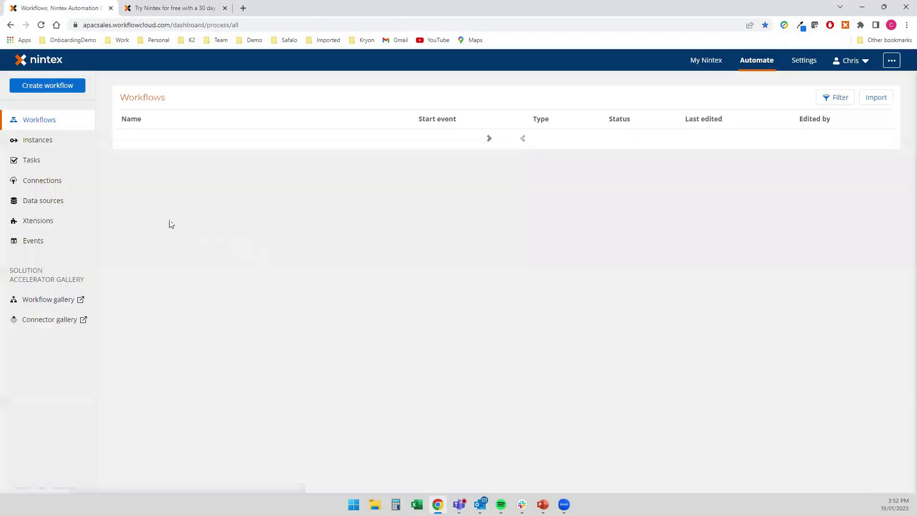
left_click(33, 140)
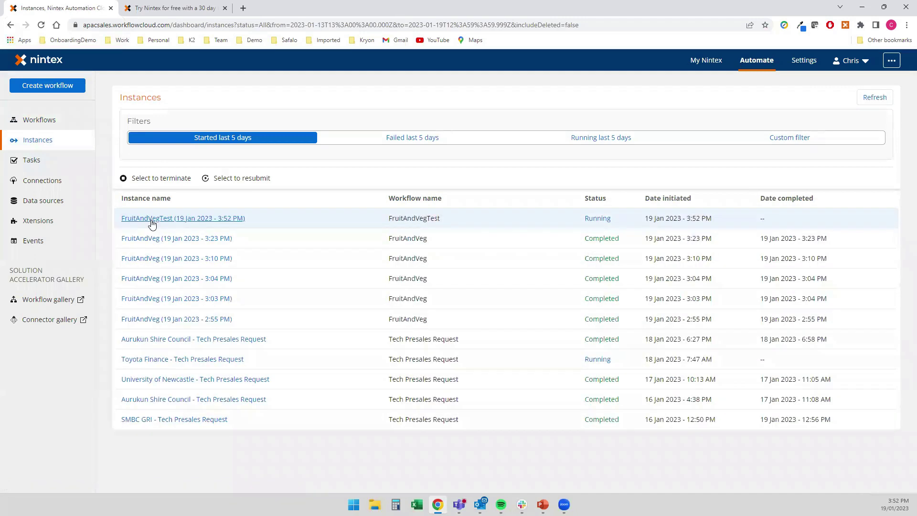
left_click(153, 216)
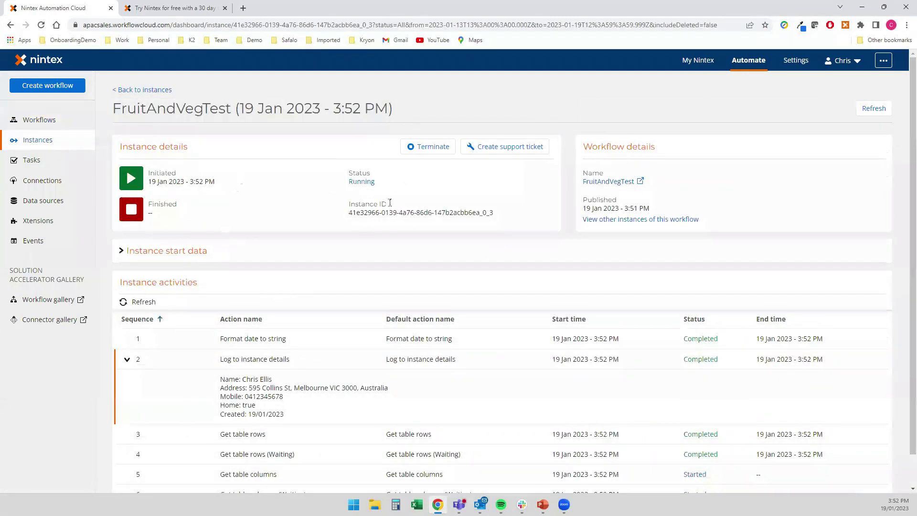
scroll(387, 202, "down", 1)
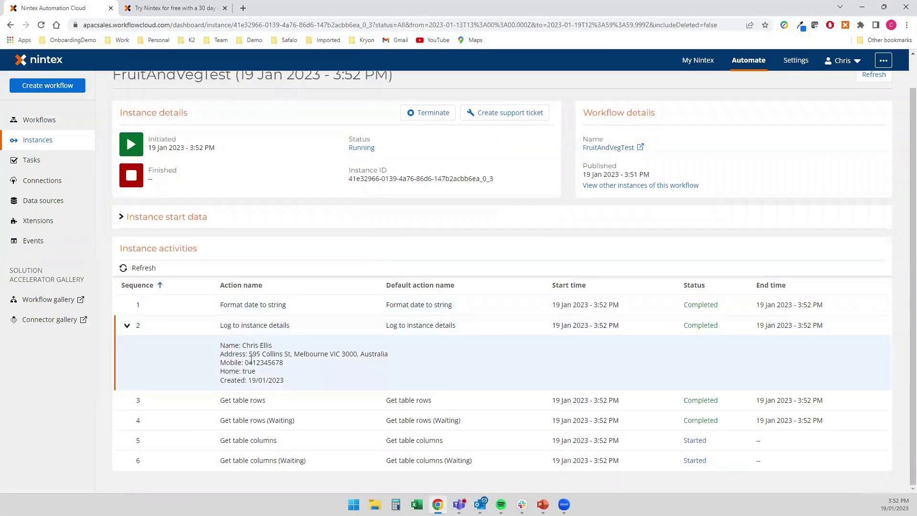
left_click_drag(349, 354, 389, 354)
double_click(264, 363)
mouse_move(246, 371)
left_mouse_down()
mouse_move(282, 376)
mouse_move(245, 381)
left_mouse_up()
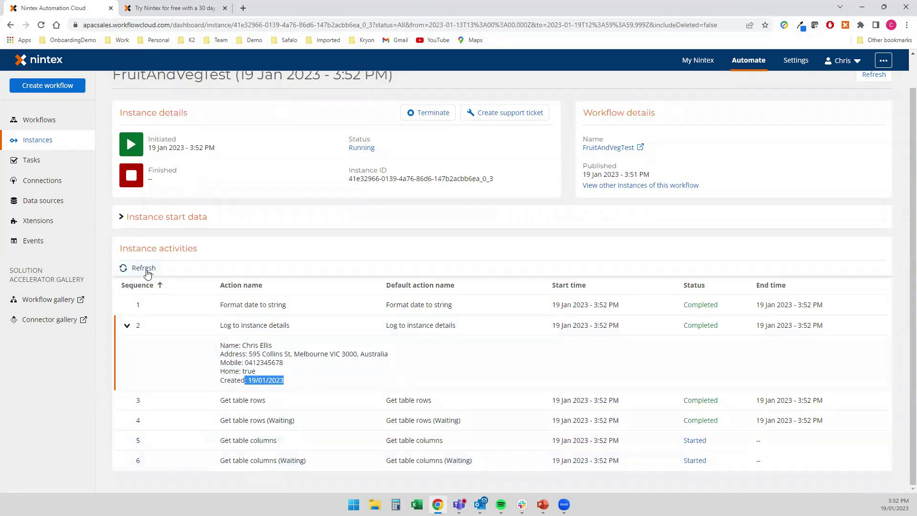
- Refresh the activity list until Insert table data and all other activities show Completed
left_click(143, 268)
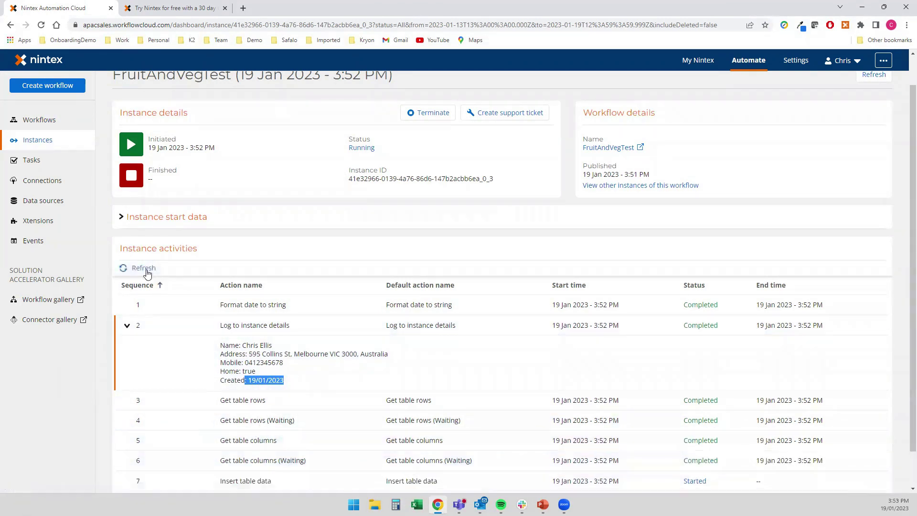
scroll(287, 406, "down", 1)
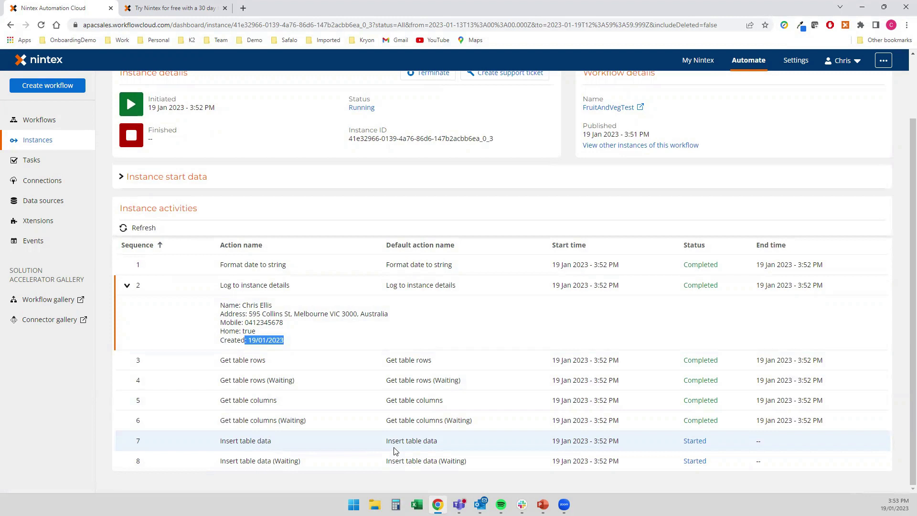
left_click(141, 228)
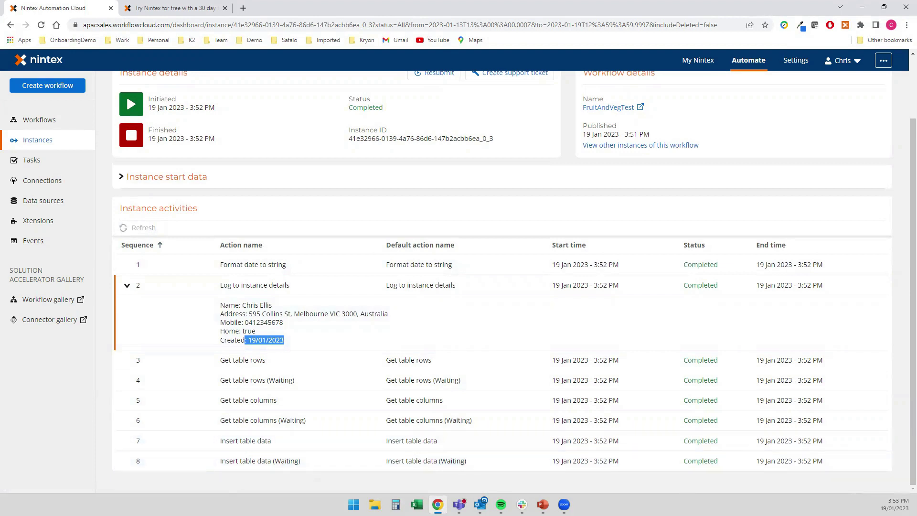
key("super+e")
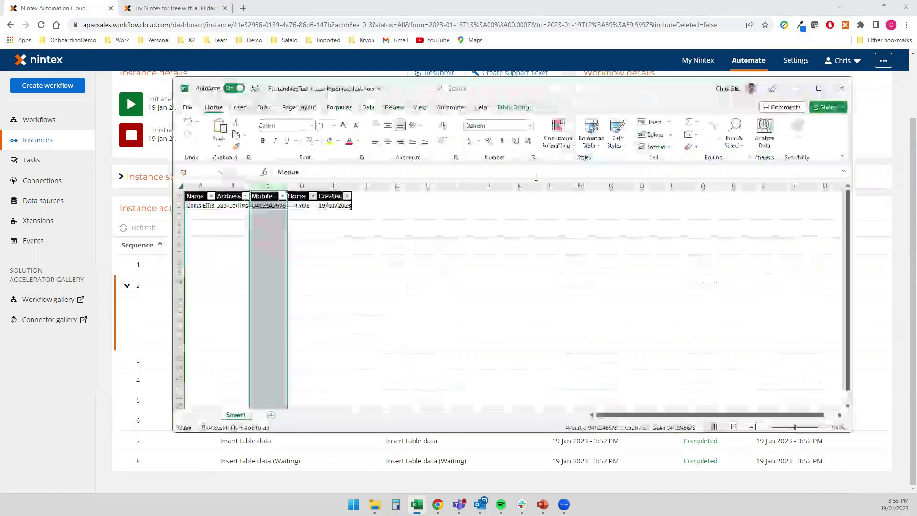
- Autofit the Address column and check row 2's Mobile, Home TRUE and Created values
double_click(250, 186)
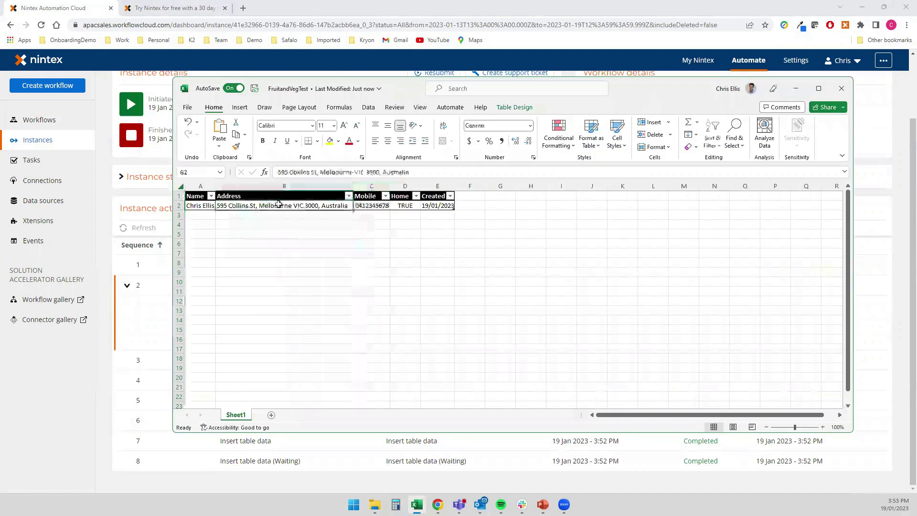
left_click(372, 205)
left_click(405, 205)
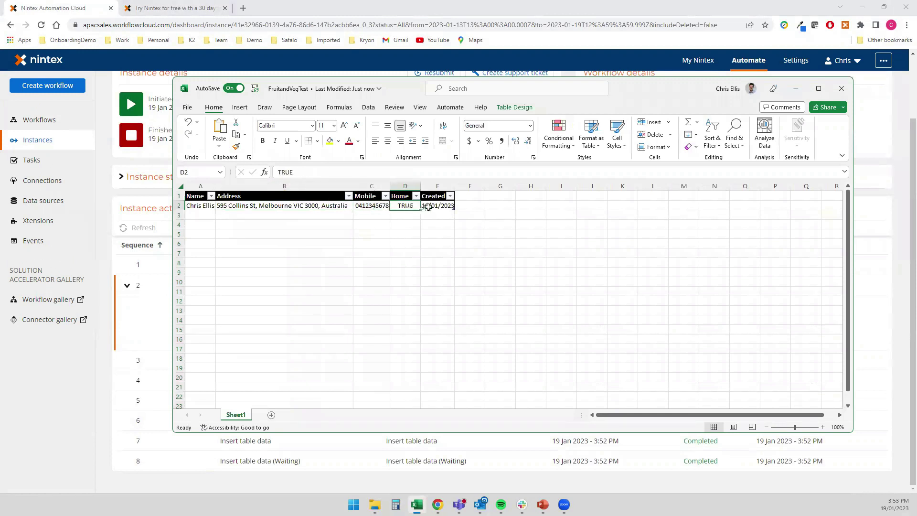
left_click(428, 207)
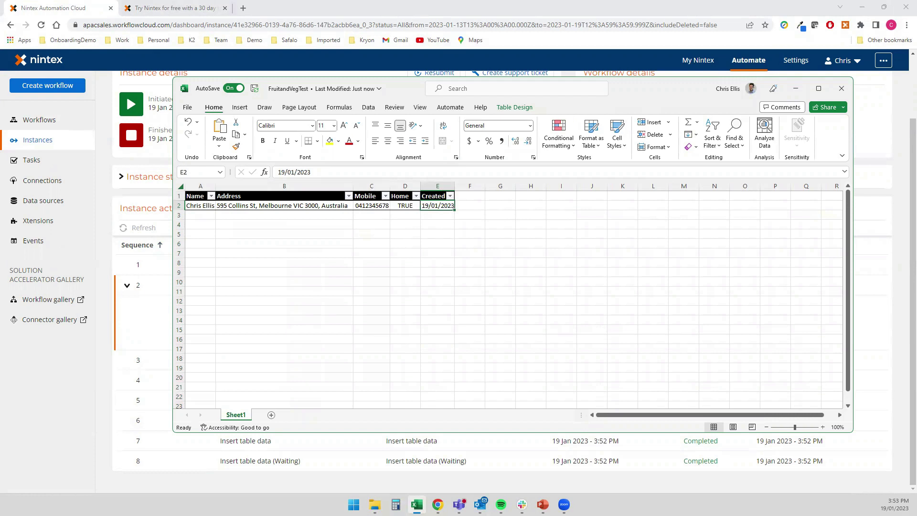
key("alt+Tab")
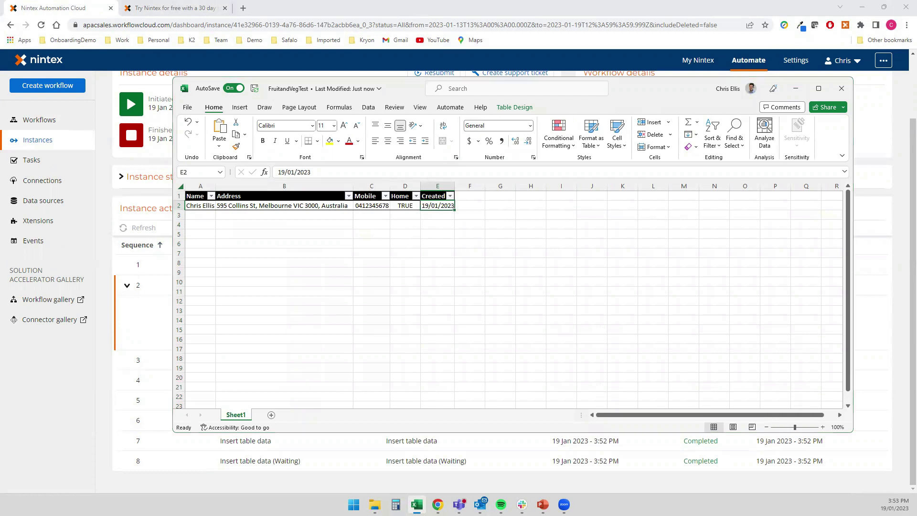